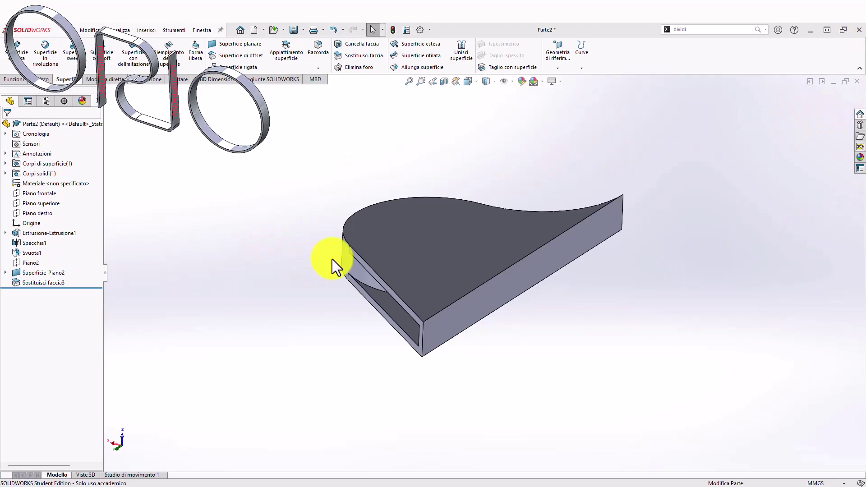
Step: Orbit the part and check that the end face is 10.00 deep
{"action": "mouse_move", "coordinate": [335, 262]}
{"action": "middle_mouse_down"}
{"action": "mouse_move", "coordinate": [334, 110]}
{"action": "mouse_move", "coordinate": [346, 186]}
{"action": "mouse_move", "coordinate": [408, 259]}
{"action": "mouse_move", "coordinate": [387, 280]}
{"action": "middle_mouse_up"}
{"action": "left_click", "coordinate": [387, 281]}
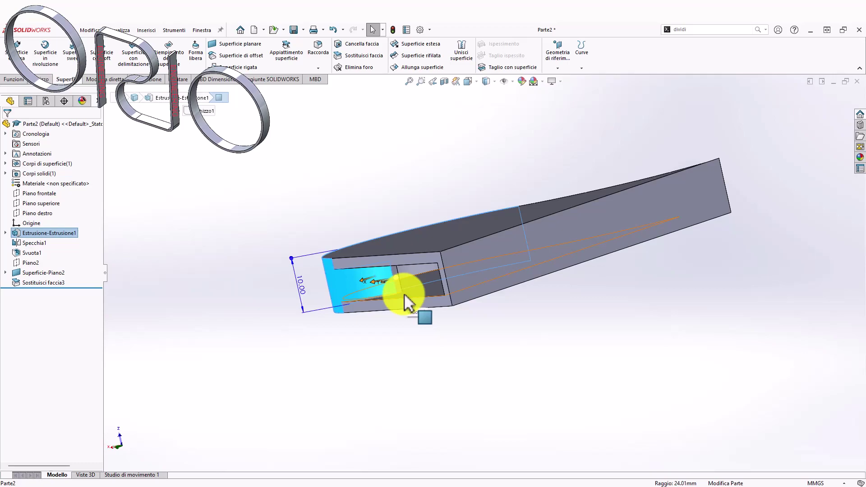
{"action": "mouse_move", "coordinate": [351, 207]}
{"action": "middle_mouse_down"}
{"action": "mouse_move", "coordinate": [388, 237]}
{"action": "mouse_move", "coordinate": [386, 218]}
{"action": "middle_mouse_up"}
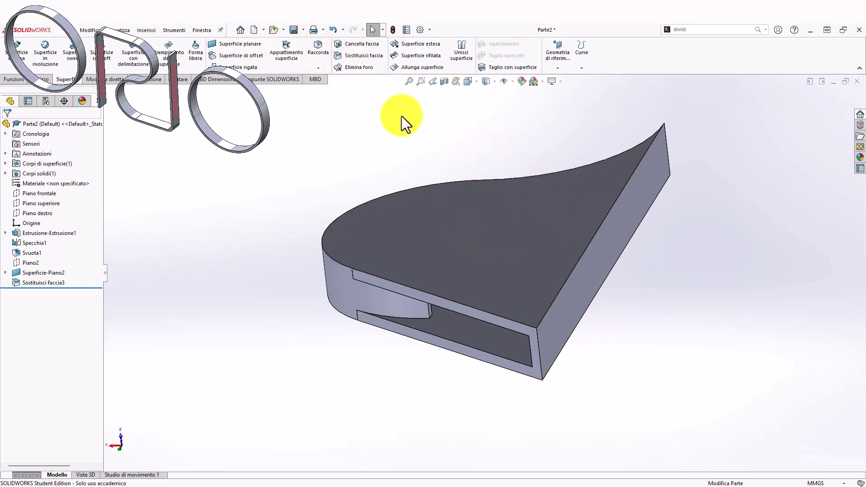
Step: Start a new plane perpendicular to the top face, with two slot vertices as references
{"action": "left_click", "coordinate": [559, 68]}
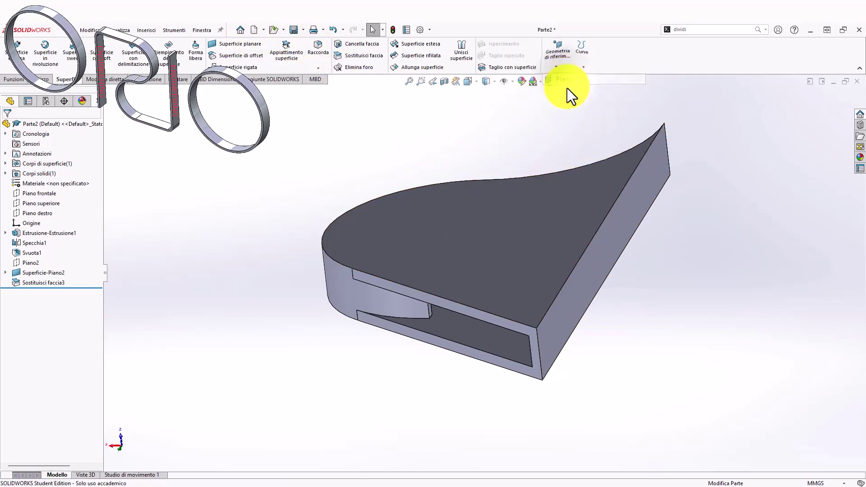
{"action": "left_click", "coordinate": [470, 224]}
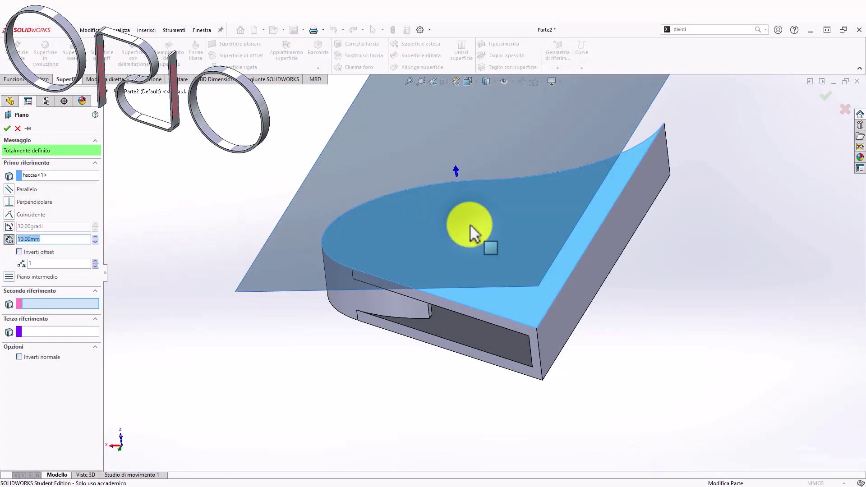
{"action": "left_click", "coordinate": [9, 201]}
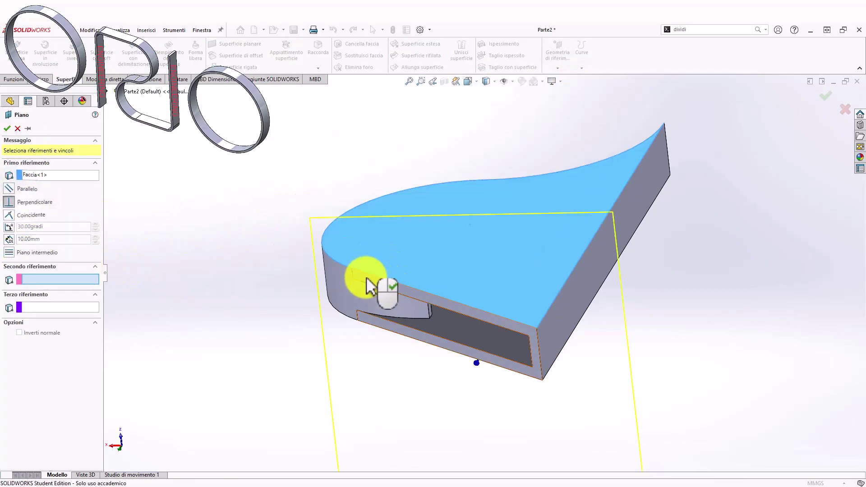
{"action": "scroll", "coordinate": [368, 282], "scroll_direction": "down", "scroll_amount": 5}
{"action": "left_click", "coordinate": [352, 256]}
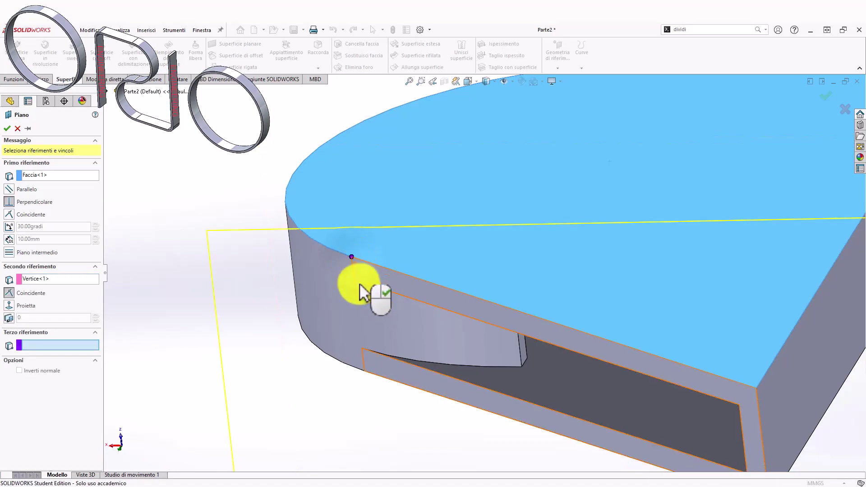
{"action": "left_click", "coordinate": [365, 371]}
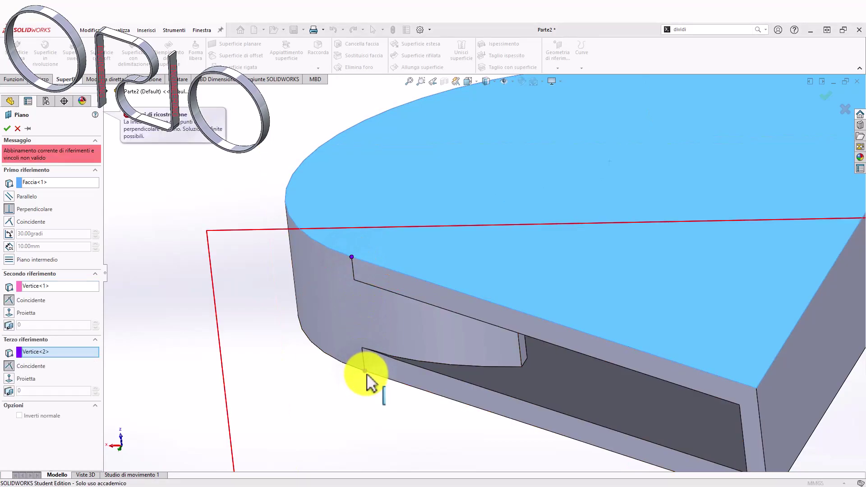
Step: Remove the invalid third-reference vertex, then try and remove the slot edge instead
{"action": "left_click", "coordinate": [37, 351]}
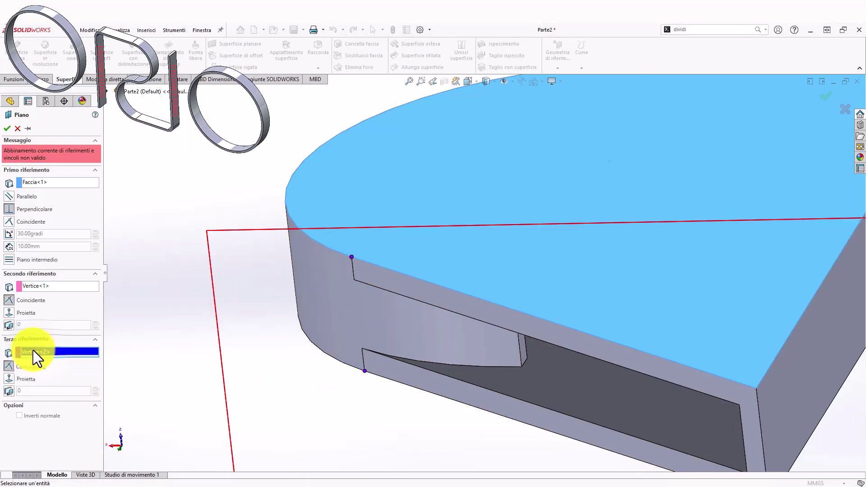
{"action": "key", "text": "Delete"}
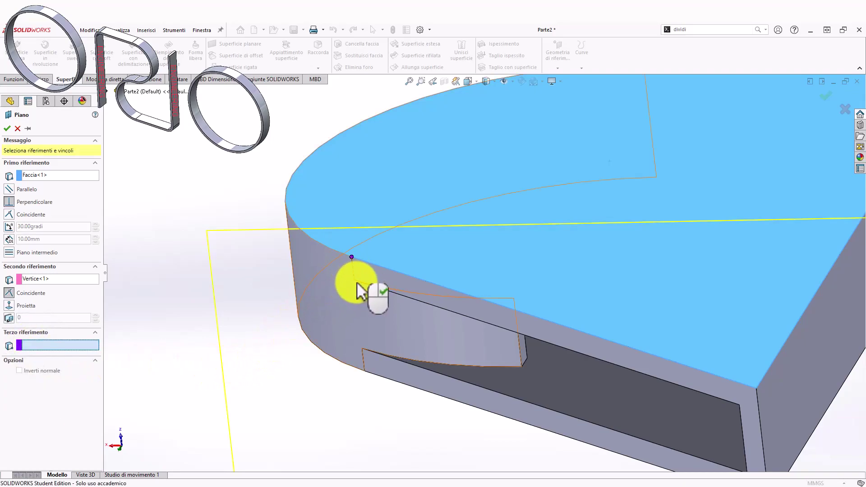
{"action": "left_click", "coordinate": [353, 273]}
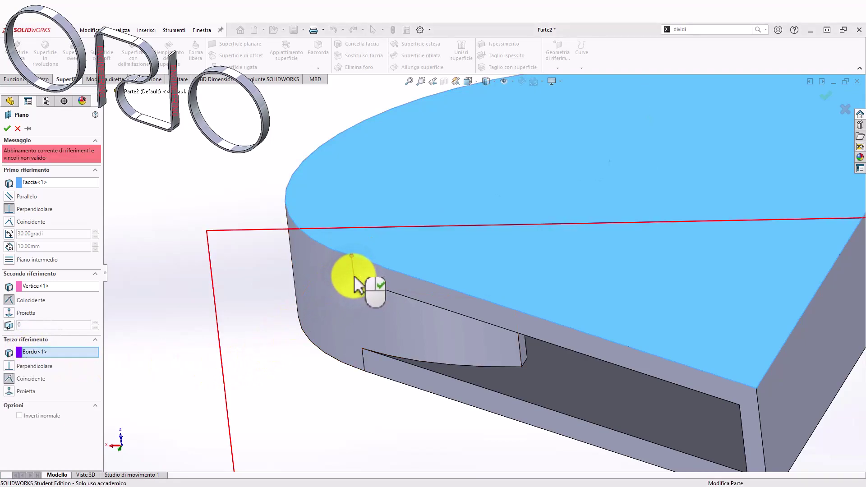
{"action": "left_click", "coordinate": [38, 351]}
{"action": "key", "text": "Delete"}
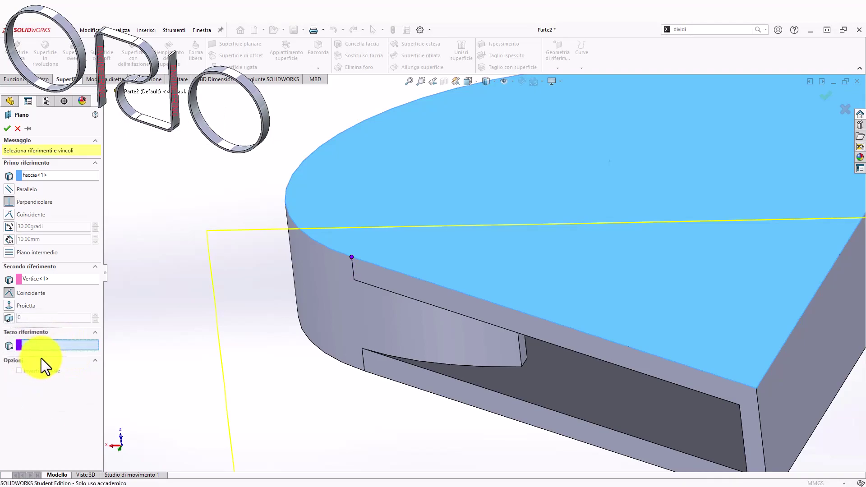
Step: Clear the vertex and then the slot edge from the second plane reference
{"action": "left_click", "coordinate": [39, 278]}
{"action": "key", "text": "Delete"}
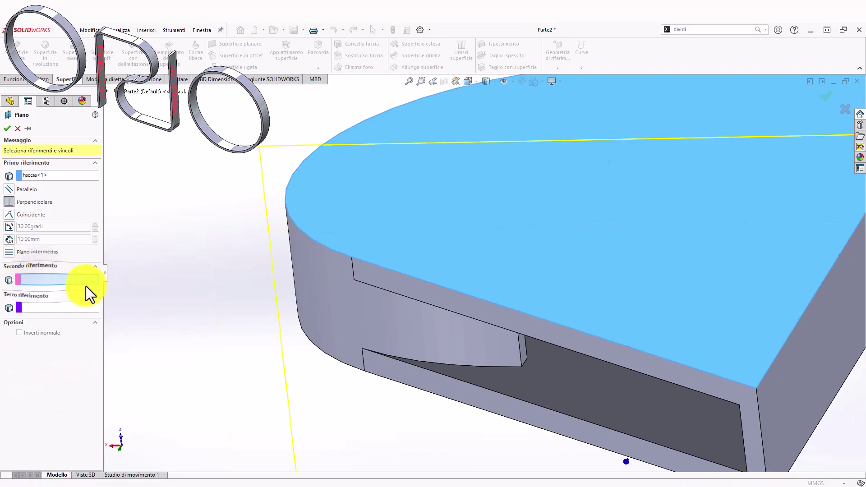
{"action": "left_click", "coordinate": [352, 266]}
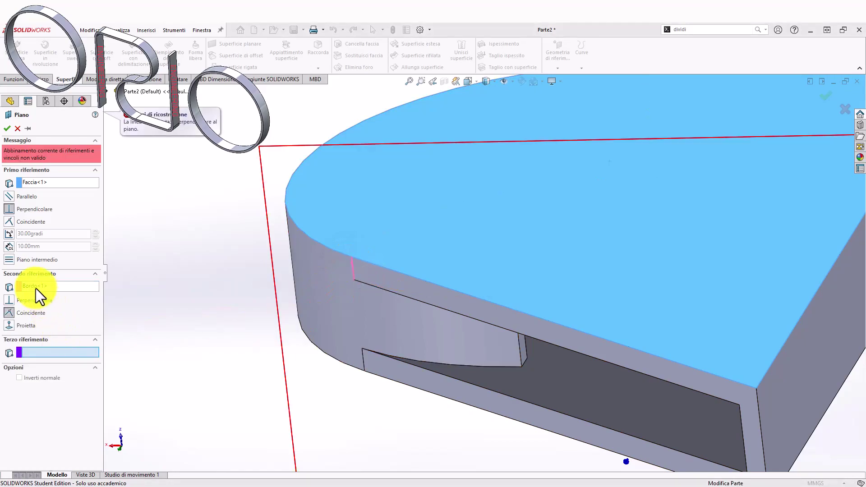
{"action": "left_click", "coordinate": [38, 286]}
{"action": "key", "text": "Delete"}
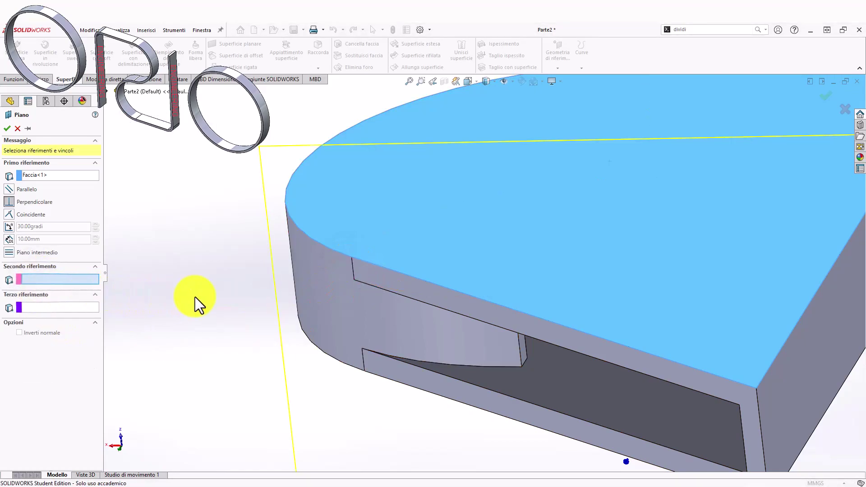
{"action": "mouse_move", "coordinate": [195, 297]}
{"action": "middle_mouse_down"}
{"action": "mouse_move", "coordinate": [531, 309]}
{"action": "mouse_move", "coordinate": [593, 290]}
{"action": "mouse_move", "coordinate": [609, 361]}
{"action": "mouse_move", "coordinate": [490, 358]}
{"action": "middle_mouse_up"}
{"action": "left_click", "coordinate": [33, 174]}
Step: Replace the top face with the lower slot vertex as first reference, adding the upper vertex
{"action": "key", "text": "Delete"}
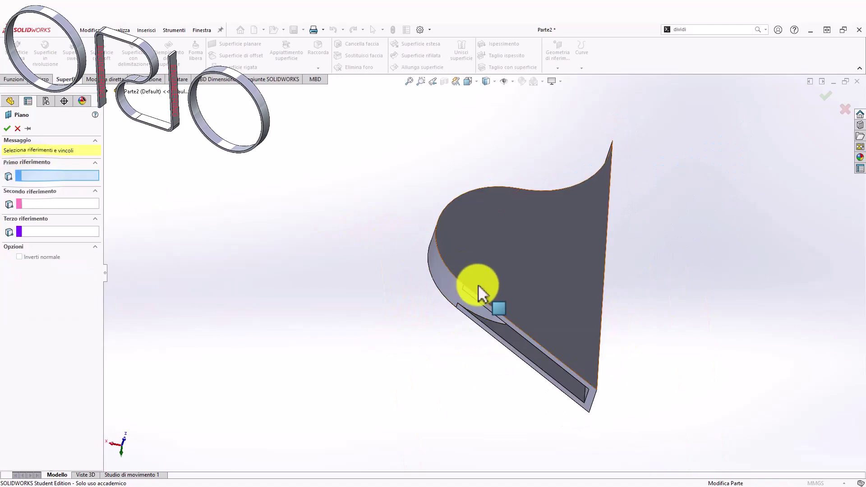
{"action": "scroll", "coordinate": [461, 331], "scroll_direction": "down", "scroll_amount": 5}
{"action": "left_click", "coordinate": [434, 312]}
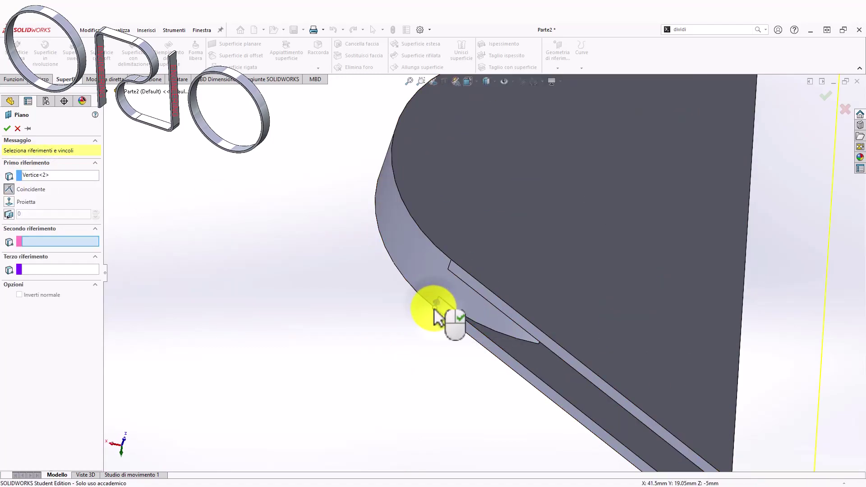
{"action": "mouse_move", "coordinate": [465, 333]}
{"action": "middle_mouse_down"}
{"action": "mouse_move", "coordinate": [440, 274]}
{"action": "mouse_move", "coordinate": [445, 261]}
{"action": "mouse_move", "coordinate": [502, 325]}
{"action": "mouse_move", "coordinate": [539, 294]}
{"action": "mouse_move", "coordinate": [609, 281]}
{"action": "mouse_move", "coordinate": [628, 310]}
{"action": "mouse_move", "coordinate": [634, 277]}
{"action": "mouse_move", "coordinate": [637, 233]}
{"action": "mouse_move", "coordinate": [596, 247]}
{"action": "mouse_move", "coordinate": [561, 219]}
{"action": "mouse_move", "coordinate": [484, 182]}
{"action": "middle_mouse_up"}
{"action": "left_click", "coordinate": [447, 246]}
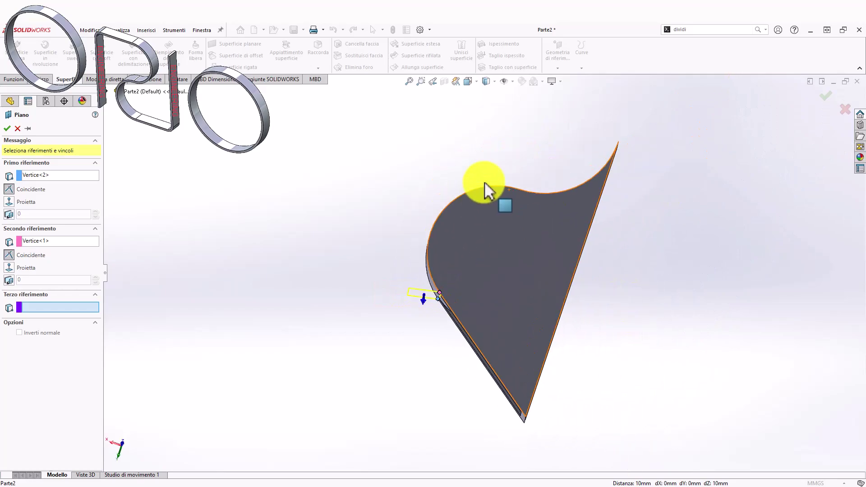
Step: Show axes, use Axis<1> as third reference, drop the second vertex, and create Piano4
{"action": "left_click", "coordinate": [515, 80]}
{"action": "left_click", "coordinate": [518, 112]}
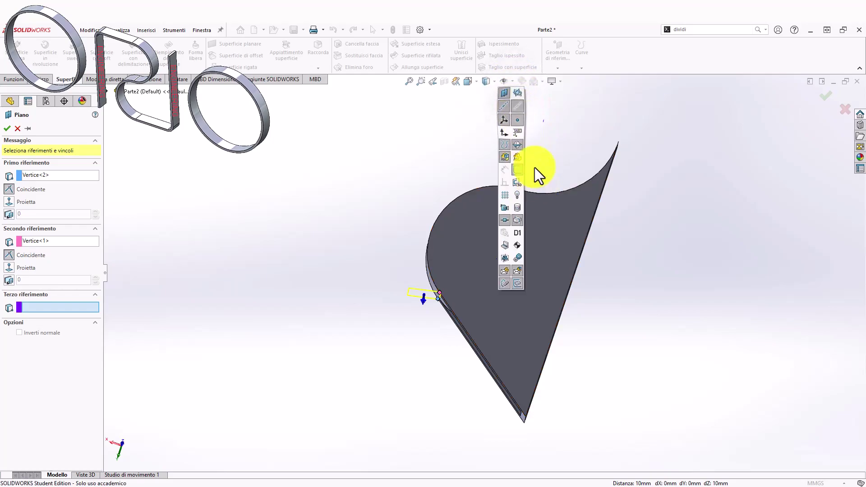
{"action": "middle_click_drag", "start_coordinate": [538, 272], "coordinate": [523, 167]}
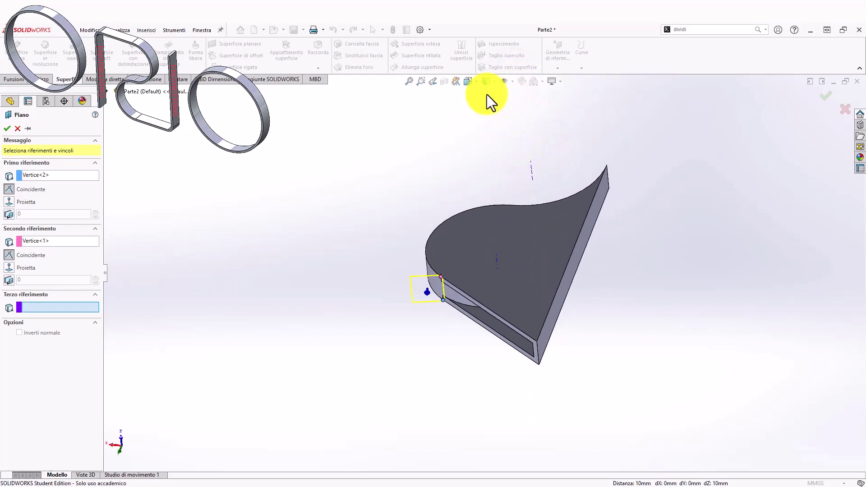
{"action": "left_click", "coordinate": [497, 261]}
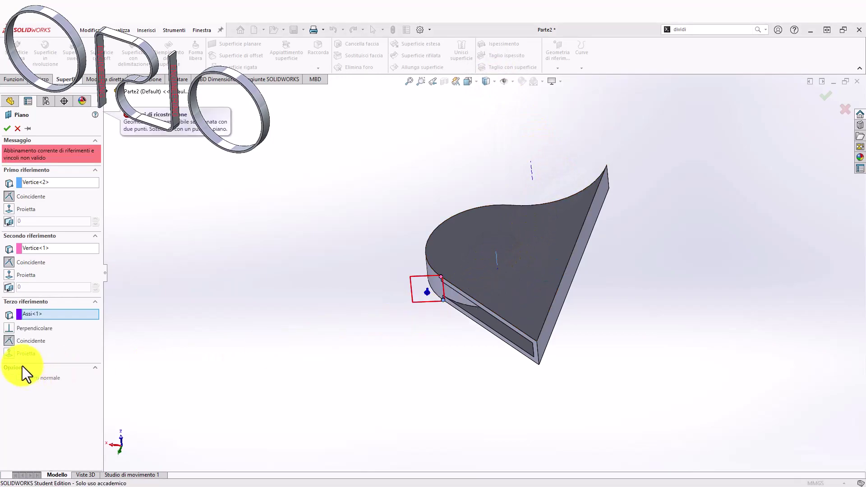
{"action": "left_click", "coordinate": [44, 248]}
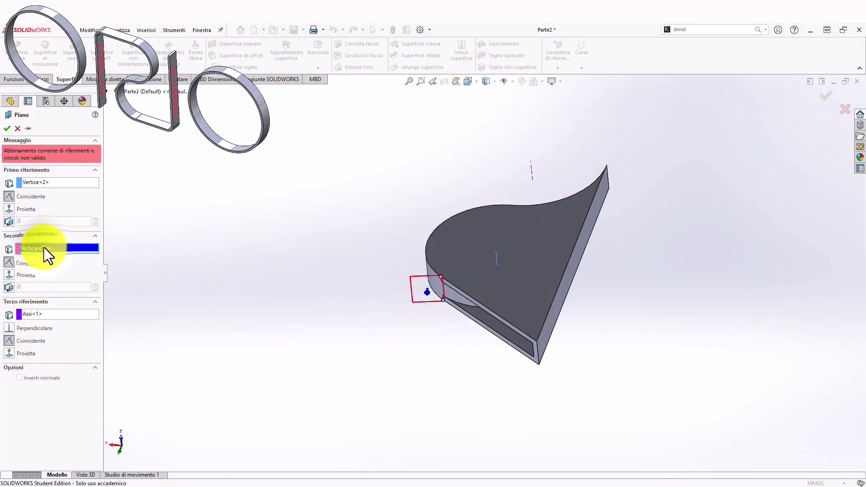
{"action": "key", "text": "Delete"}
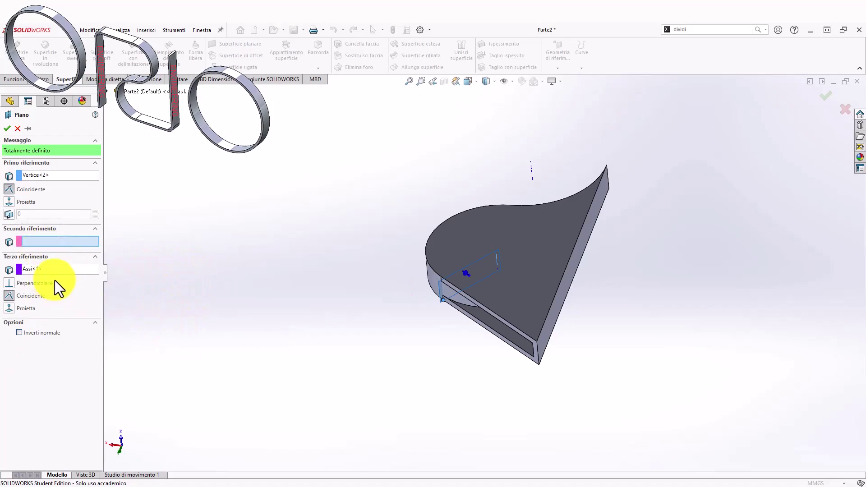
{"action": "mouse_move", "coordinate": [541, 251]}
{"action": "middle_mouse_down"}
{"action": "mouse_move", "coordinate": [528, 160]}
{"action": "mouse_move", "coordinate": [536, 257]}
{"action": "mouse_move", "coordinate": [552, 283]}
{"action": "mouse_move", "coordinate": [526, 290]}
{"action": "mouse_move", "coordinate": [542, 304]}
{"action": "mouse_move", "coordinate": [507, 294]}
{"action": "mouse_move", "coordinate": [448, 242]}
{"action": "mouse_move", "coordinate": [441, 201]}
{"action": "mouse_move", "coordinate": [453, 132]}
{"action": "mouse_move", "coordinate": [478, 199]}
{"action": "mouse_move", "coordinate": [442, 197]}
{"action": "mouse_move", "coordinate": [453, 284]}
{"action": "middle_mouse_up"}
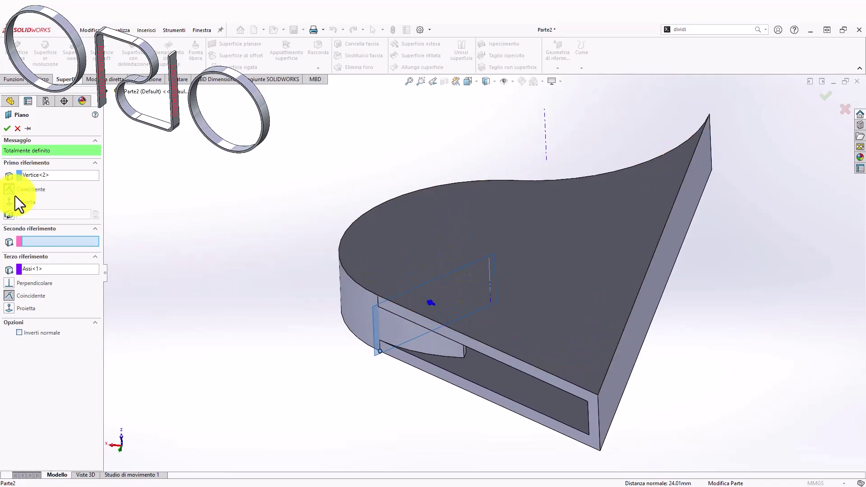
{"action": "left_click", "coordinate": [8, 129]}
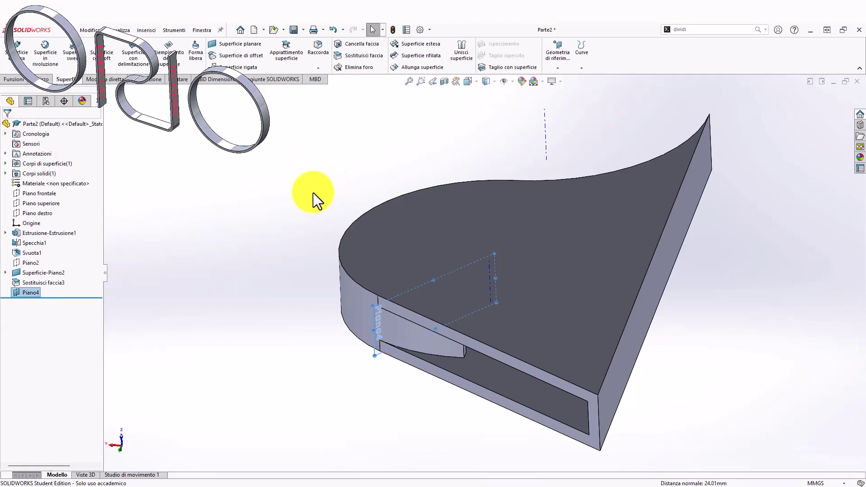
Step: Deselect Piano4 and switch the CommandManager to the Features tab
{"action": "left_click", "coordinate": [311, 180]}
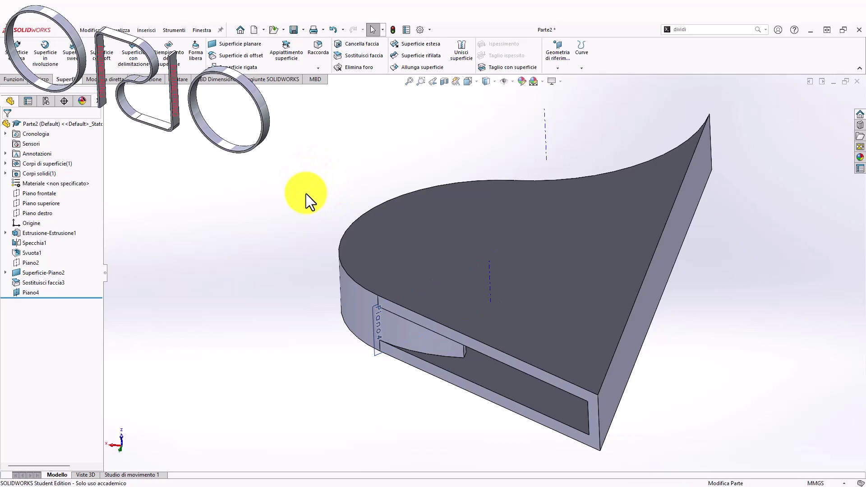
{"action": "scroll", "coordinate": [298, 203], "scroll_direction": "up", "scroll_amount": 2}
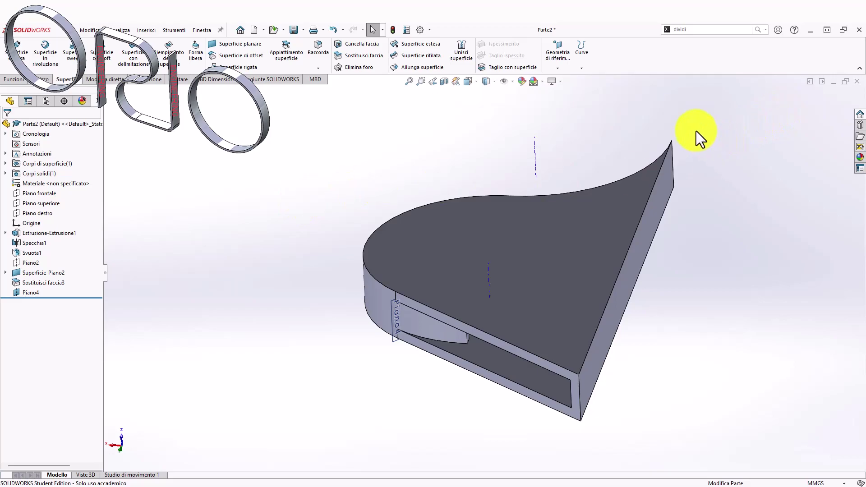
{"action": "left_click", "coordinate": [699, 30]}
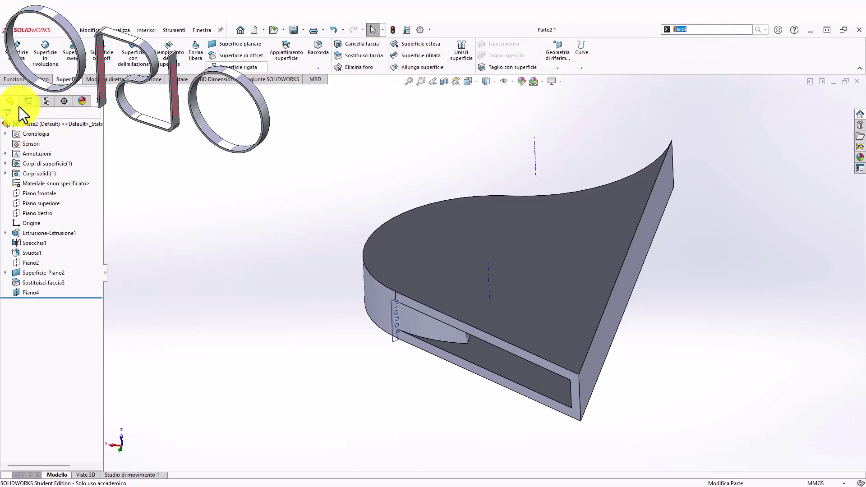
{"action": "left_click", "coordinate": [16, 80]}
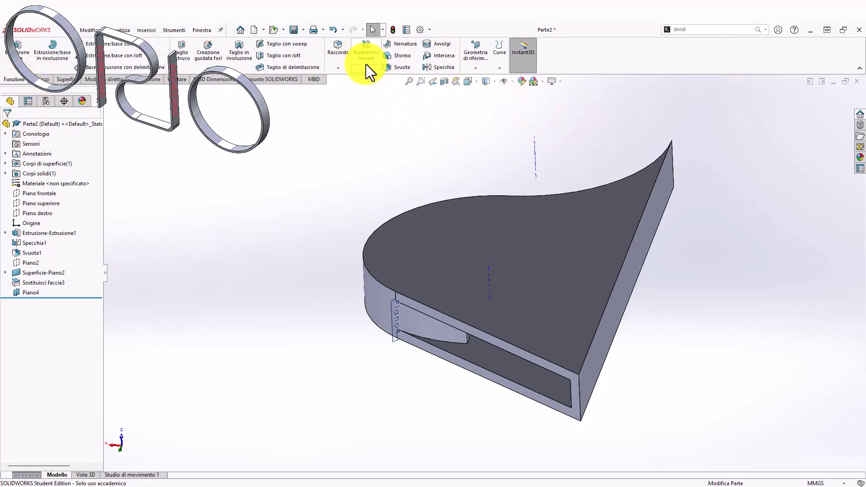
{"action": "left_click", "coordinate": [690, 30]}
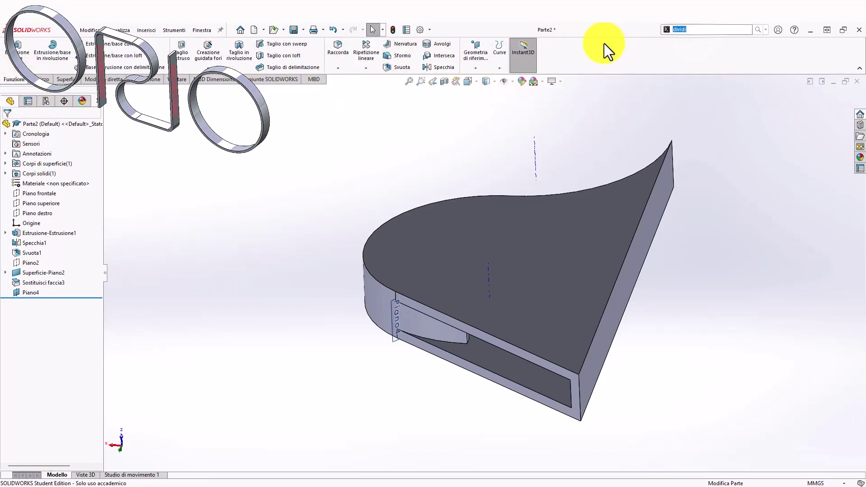
Step: Start Dividi with Piano4 and both inner faces as trim tools, then zoom to fit
{"action": "type", "text": "divi"}
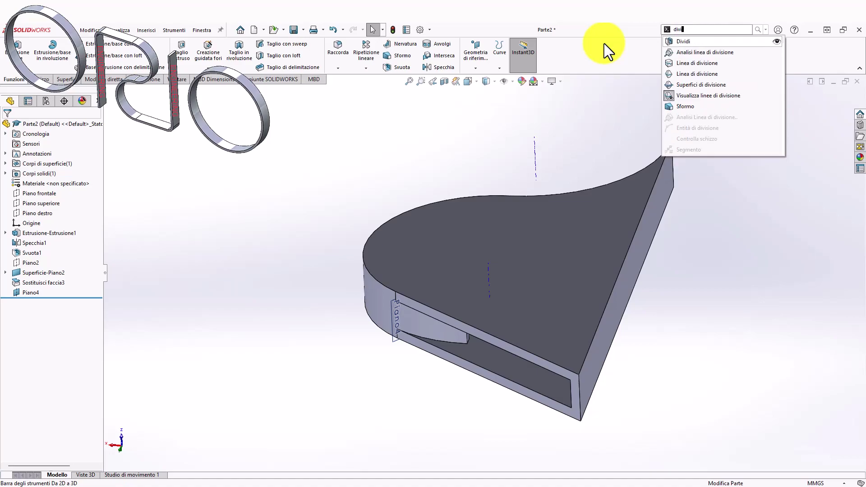
{"action": "left_click", "coordinate": [683, 41]}
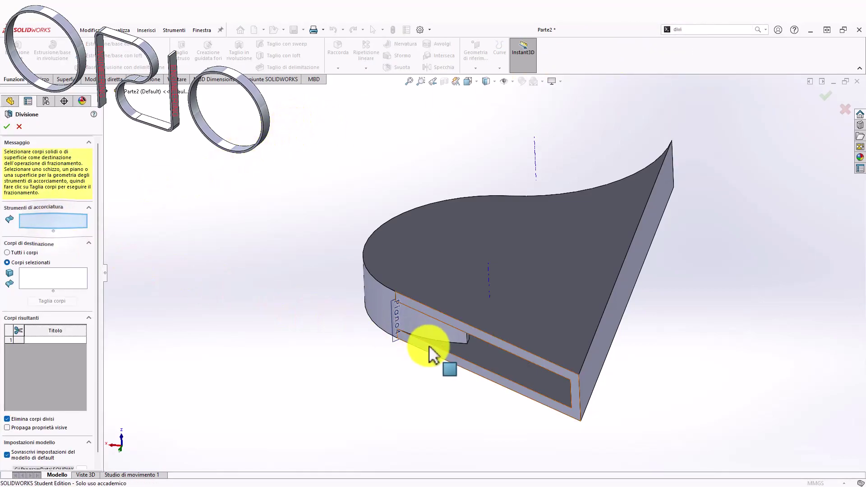
{"action": "scroll", "coordinate": [434, 335], "scroll_direction": "down", "scroll_amount": 3}
{"action": "scroll", "coordinate": [400, 342], "scroll_direction": "down", "scroll_amount": 2}
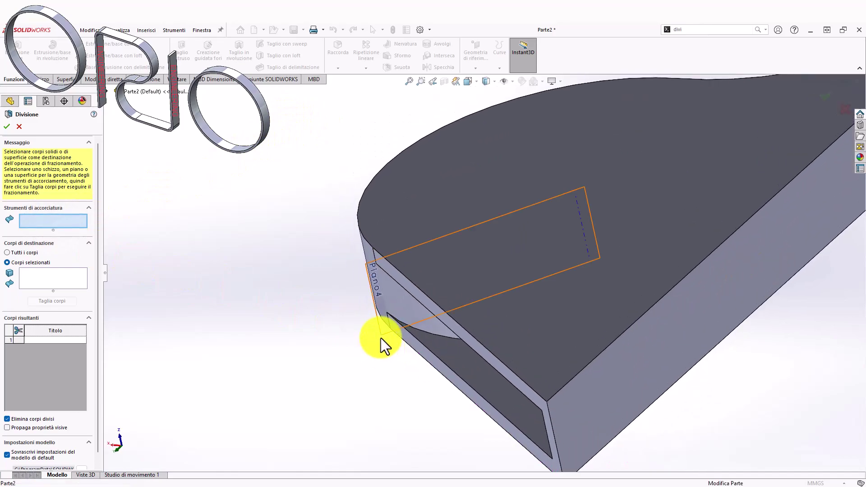
{"action": "left_click", "coordinate": [384, 336]}
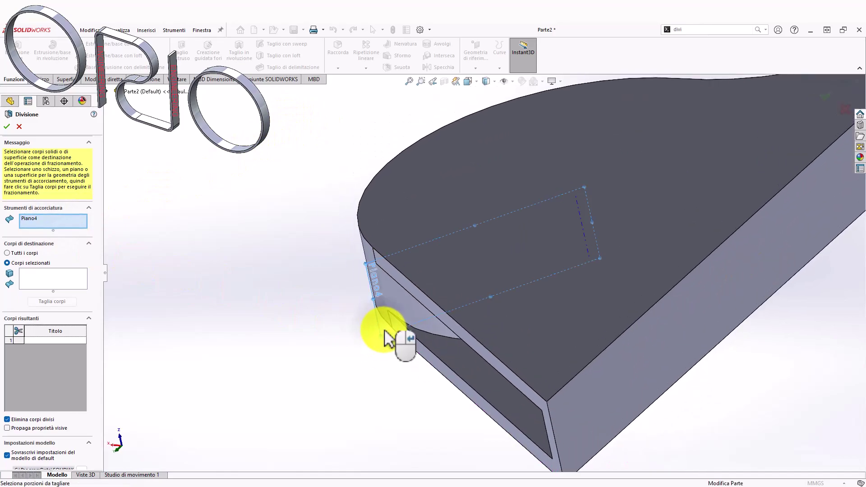
{"action": "left_click", "coordinate": [466, 363]}
{"action": "mouse_move", "coordinate": [466, 363]}
{"action": "middle_mouse_down"}
{"action": "mouse_move", "coordinate": [470, 294]}
{"action": "mouse_move", "coordinate": [493, 412]}
{"action": "mouse_move", "coordinate": [621, 252]}
{"action": "middle_mouse_up"}
{"action": "left_click", "coordinate": [484, 313]}
{"action": "scroll", "coordinate": [458, 321], "scroll_direction": "up", "scroll_amount": 3}
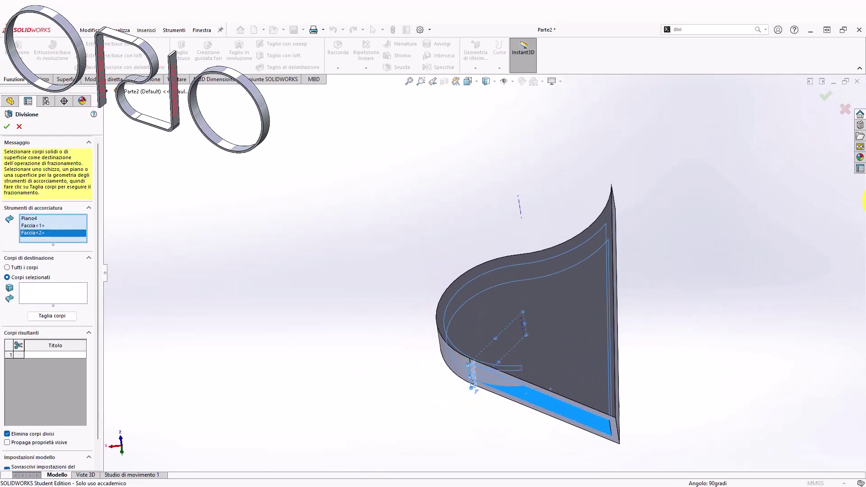
{"action": "scroll", "coordinate": [621, 252], "scroll_direction": "down", "scroll_amount": 2}
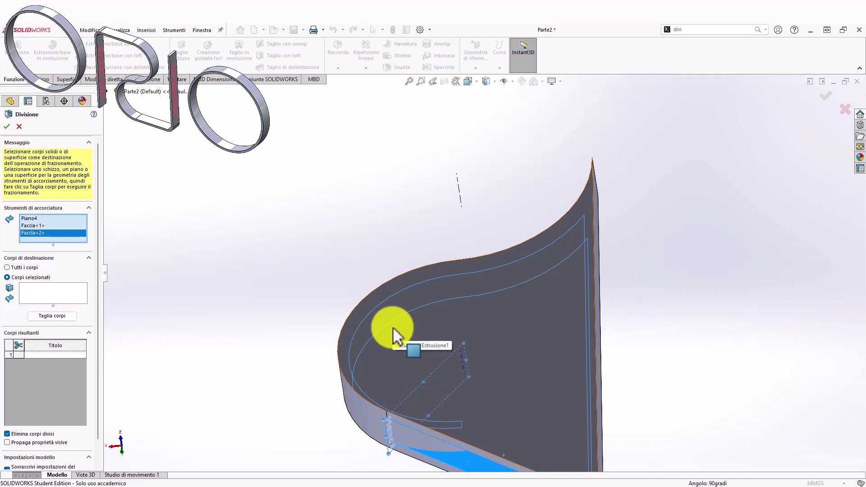
{"action": "key", "text": "f"}
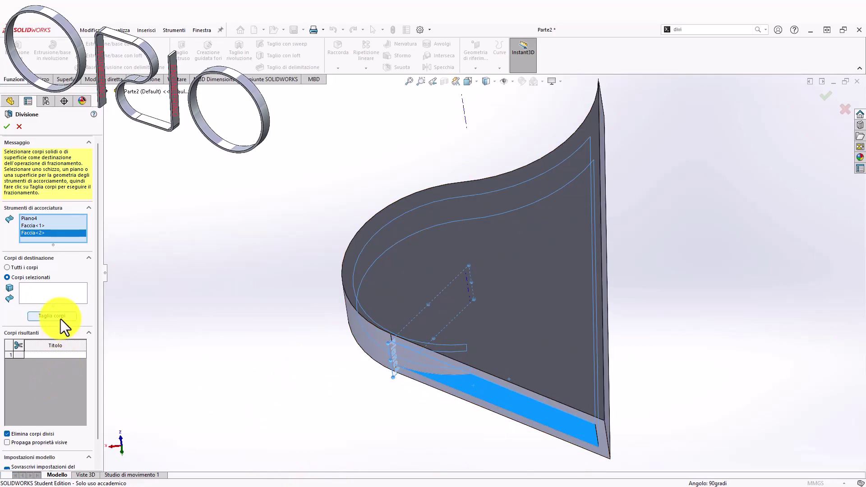
Step: Cut all bodies into seven pieces and check only Corpo 2 under Corpi risultanti
{"action": "left_click", "coordinate": [7, 269]}
{"action": "left_click", "coordinate": [51, 286]}
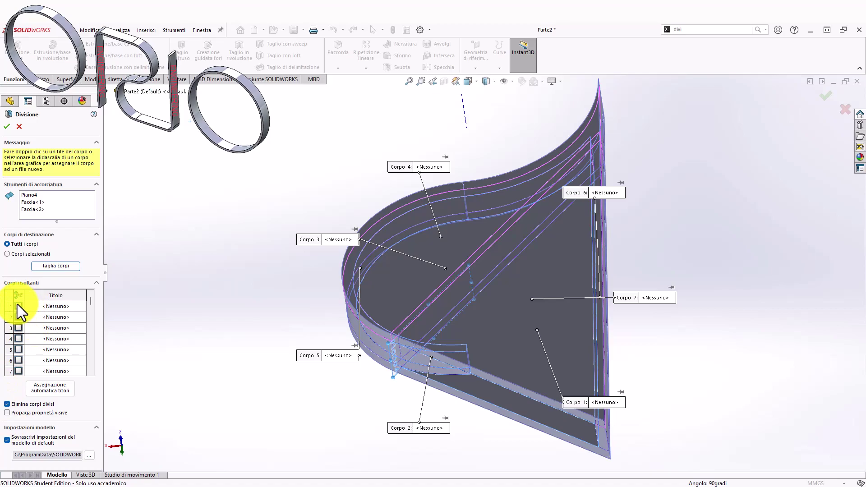
{"action": "left_click", "coordinate": [36, 305]}
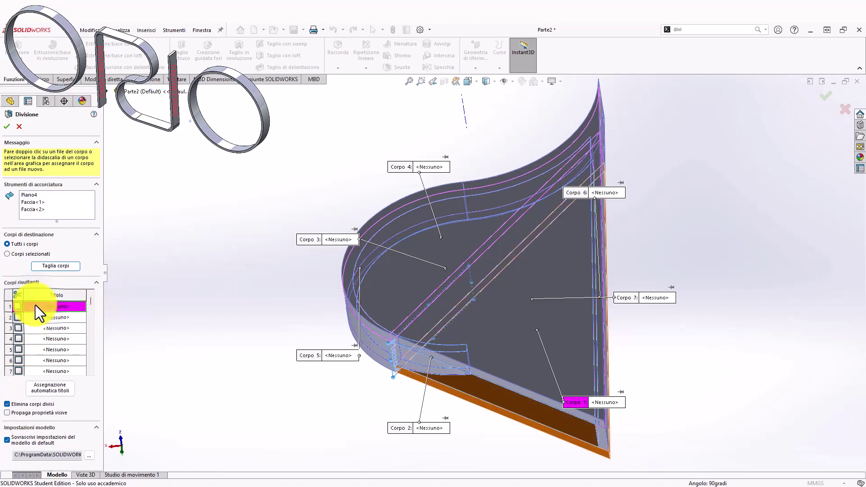
{"action": "left_click", "coordinate": [31, 317]}
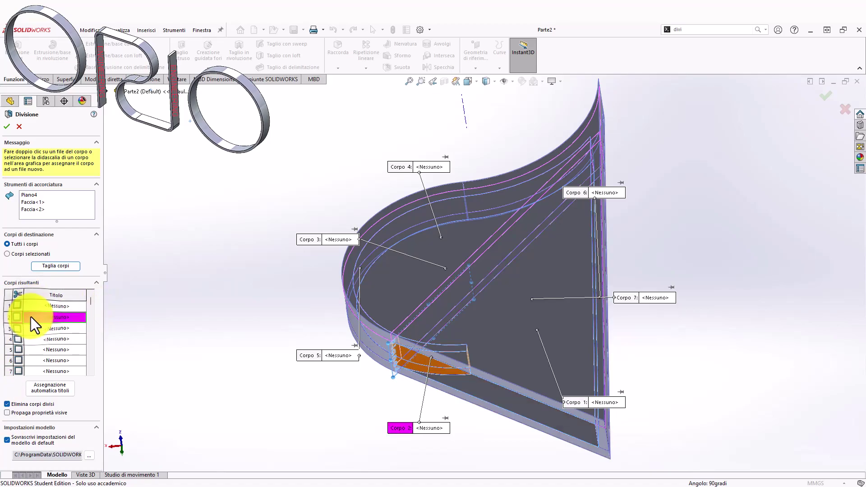
{"action": "left_click", "coordinate": [19, 318]}
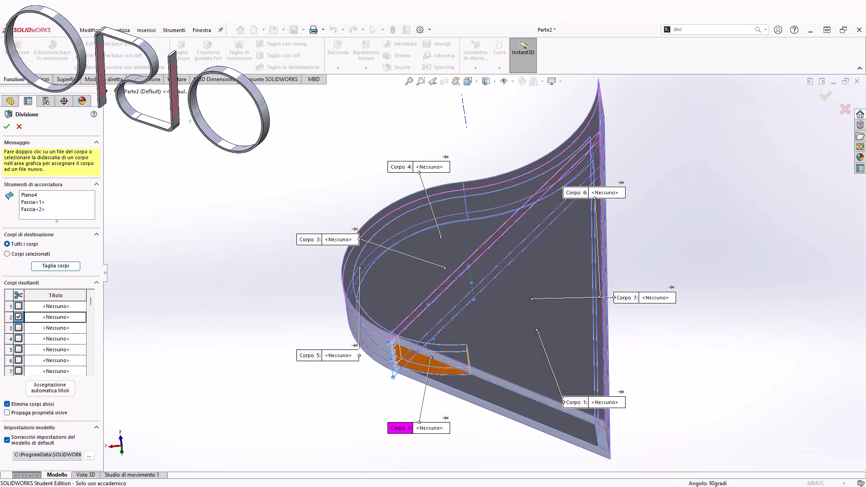
Step: Confirm the Dividi2 split and orbit to inspect the kept wedge-shaped body
{"action": "left_click", "coordinate": [7, 126]}
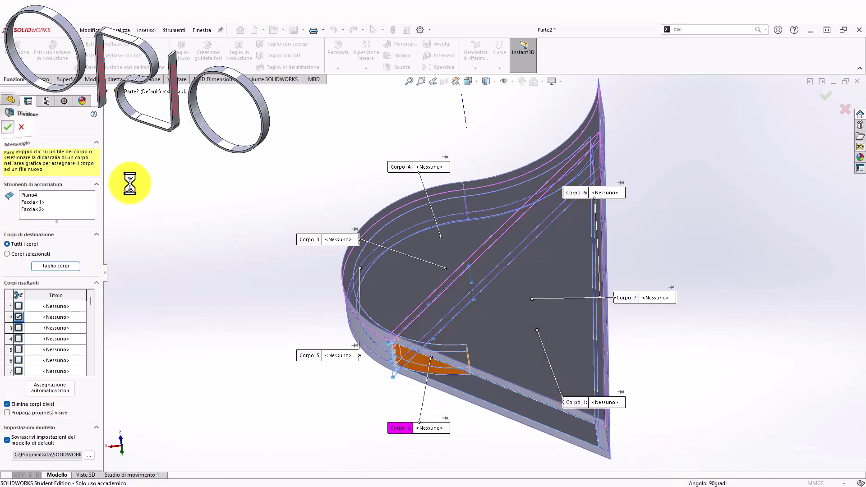
{"action": "mouse_move", "coordinate": [537, 387]}
{"action": "middle_mouse_down"}
{"action": "mouse_move", "coordinate": [492, 313]}
{"action": "mouse_move", "coordinate": [483, 368]}
{"action": "mouse_move", "coordinate": [600, 483]}
{"action": "mouse_move", "coordinate": [694, 354]}
{"action": "mouse_move", "coordinate": [702, 415]}
{"action": "mouse_move", "coordinate": [623, 442]}
{"action": "mouse_move", "coordinate": [547, 452]}
{"action": "mouse_move", "coordinate": [586, 418]}
{"action": "mouse_move", "coordinate": [571, 450]}
{"action": "middle_mouse_up"}
{"action": "middle_click_drag", "start_coordinate": [533, 340], "coordinate": [553, 385]}
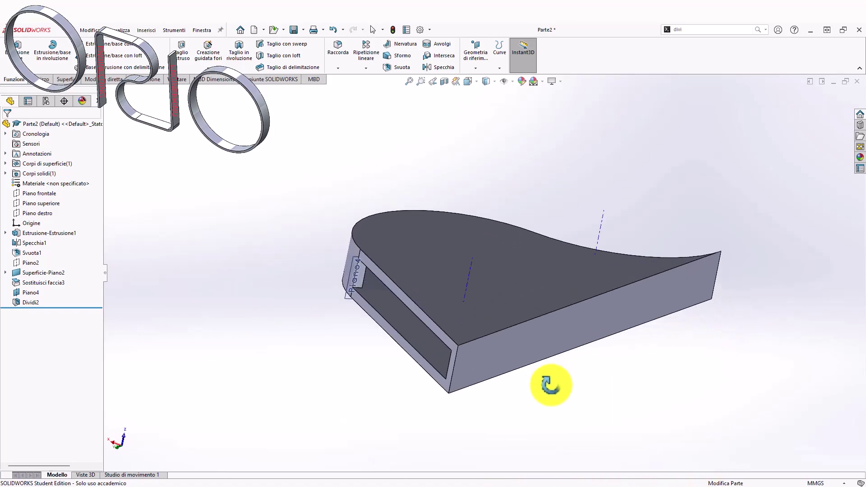